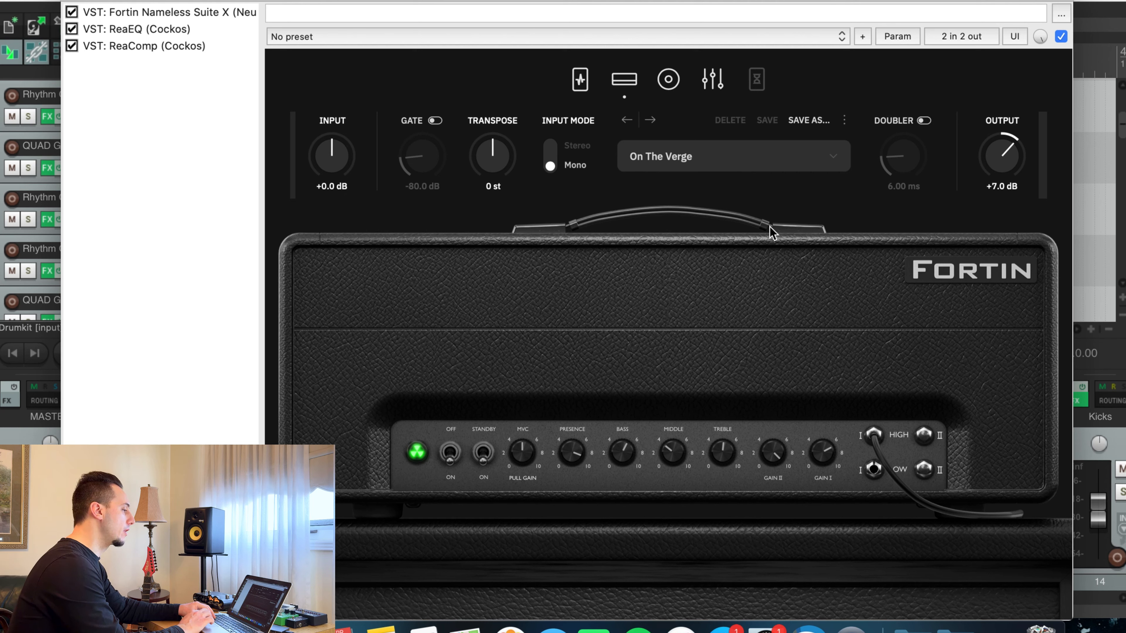
- Look over the On The Verge preset in Fortin Nameless Suite X, examining its preset folders and the pedal, amp, cab and EQ sections
click(819, 161)
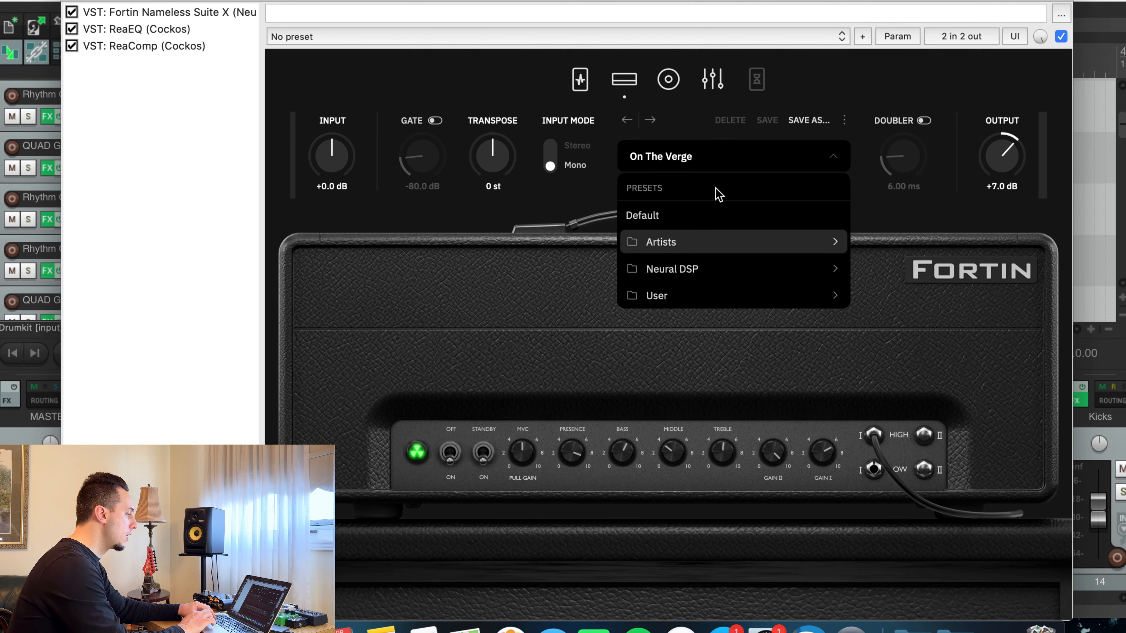
mouse_move(689, 254)
mouse_move(931, 100)
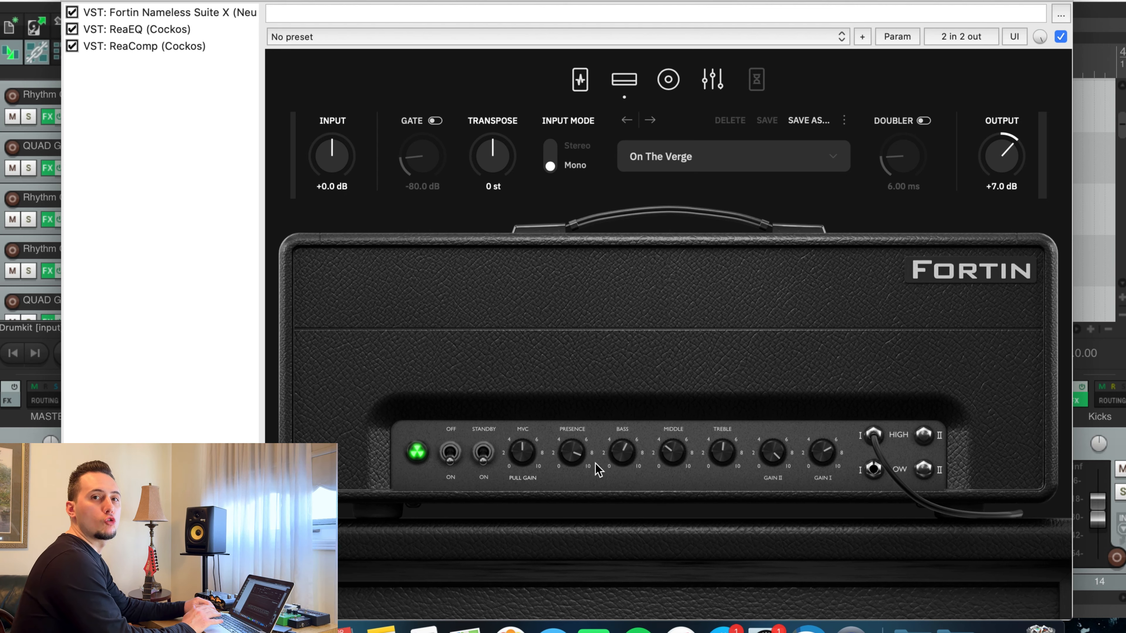
click(580, 81)
click(619, 84)
click(667, 83)
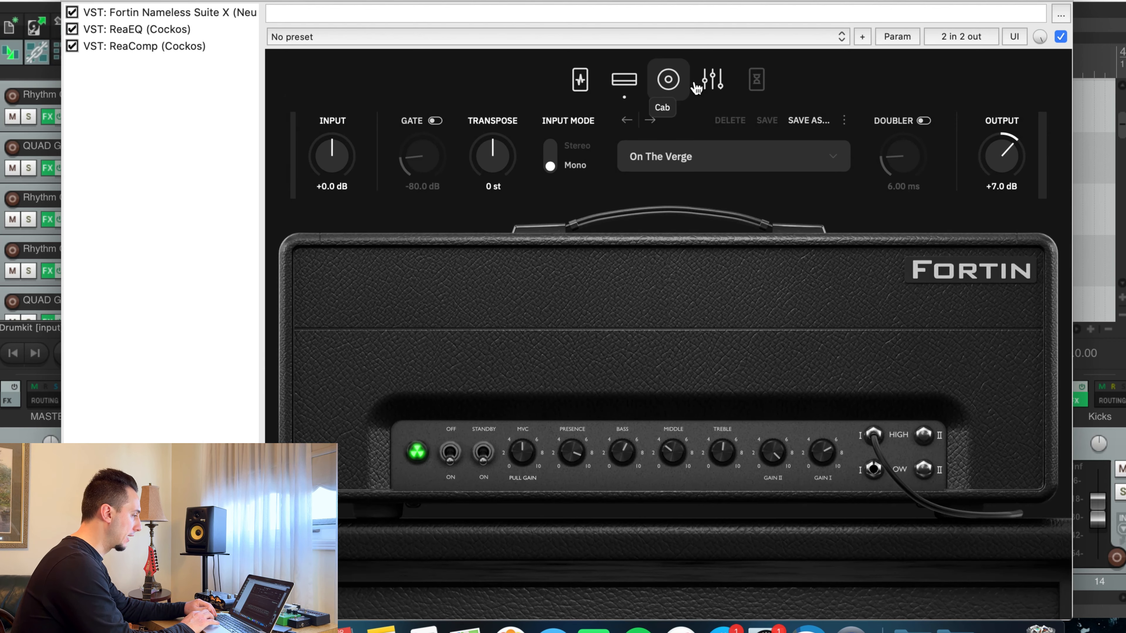
click(714, 82)
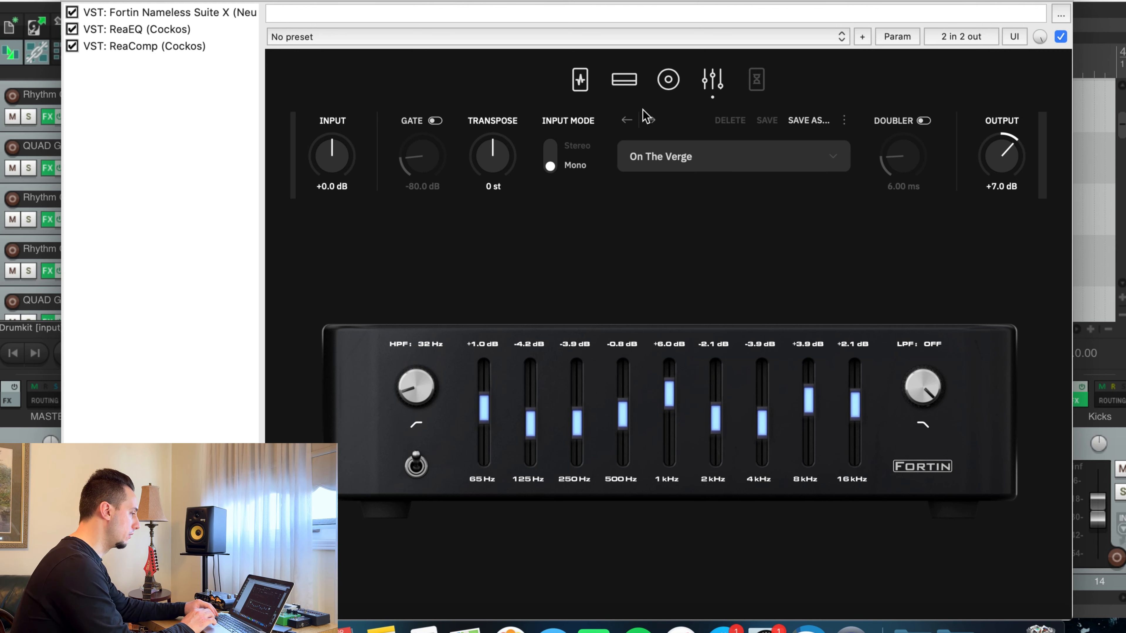
- Examine the four ReaEQ bands on the rhythm guitar, from high pass to low pass, and the ReaComp settings
click(137, 29)
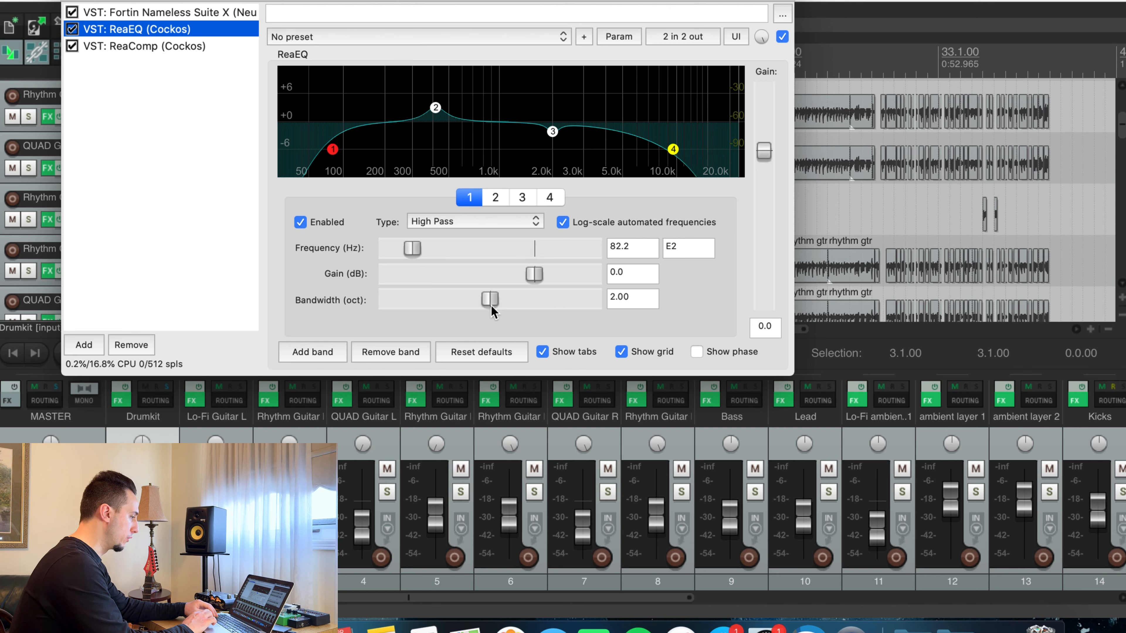
click(494, 197)
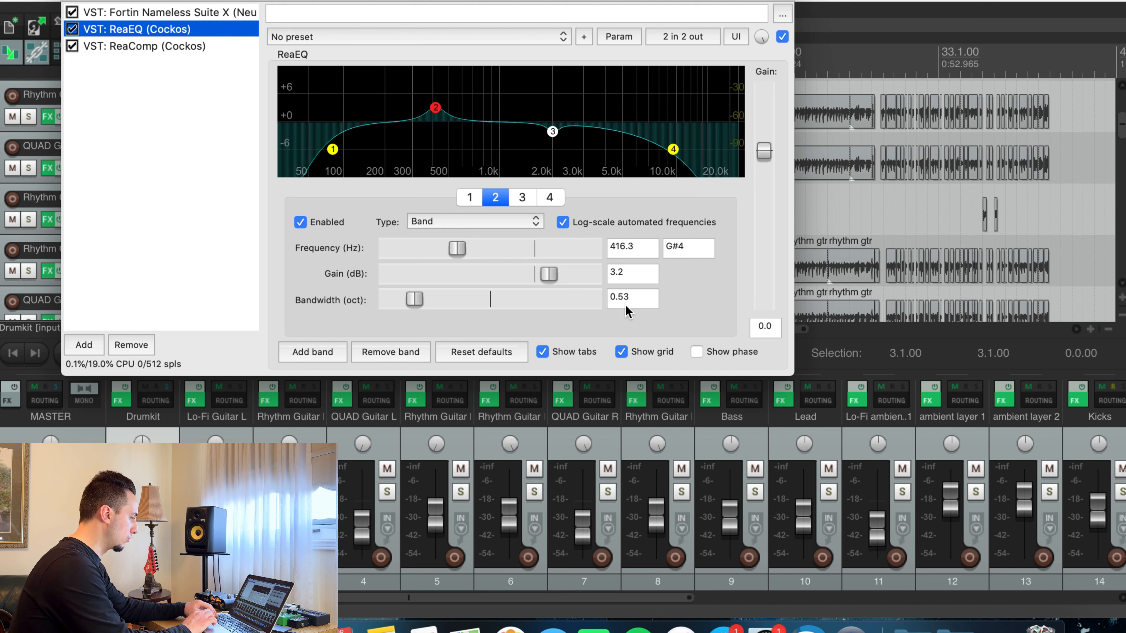
click(523, 197)
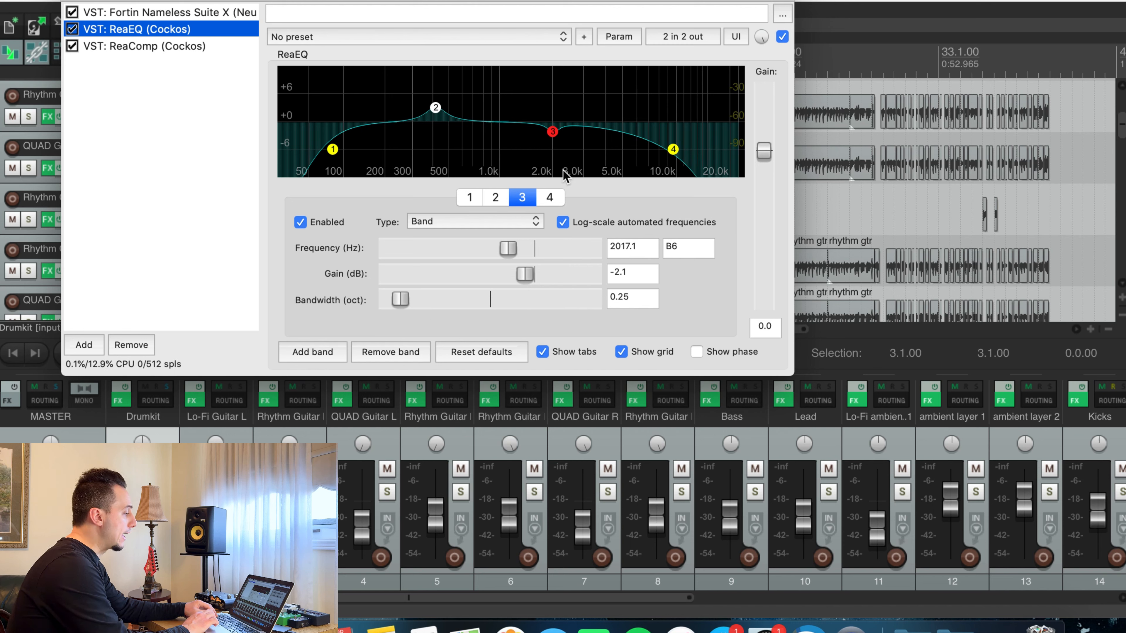
click(549, 197)
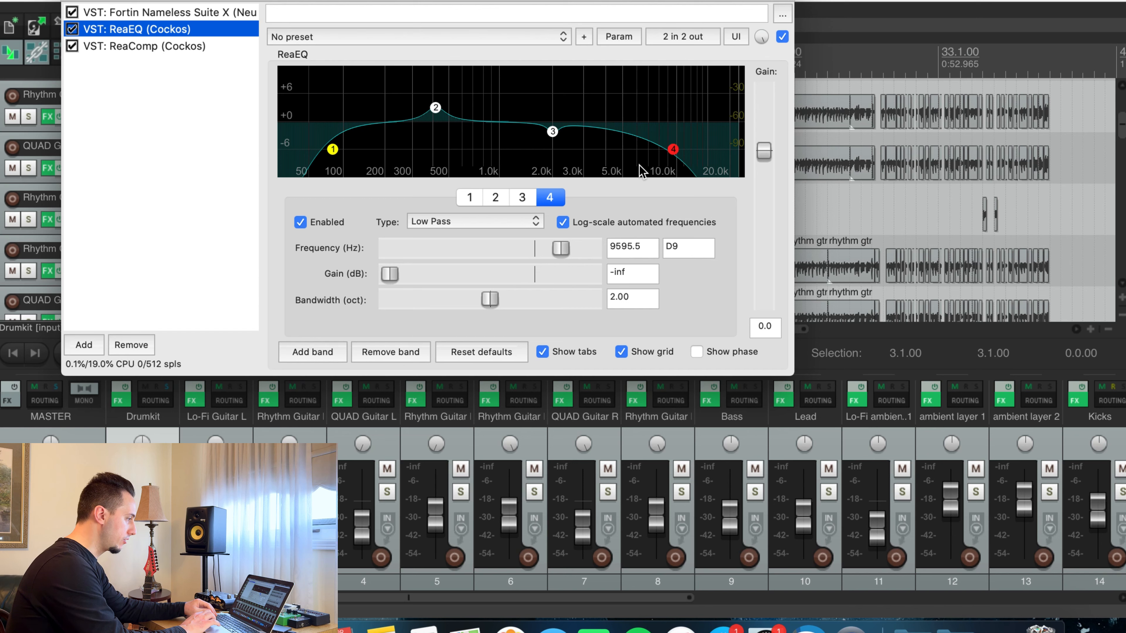
click(435, 108)
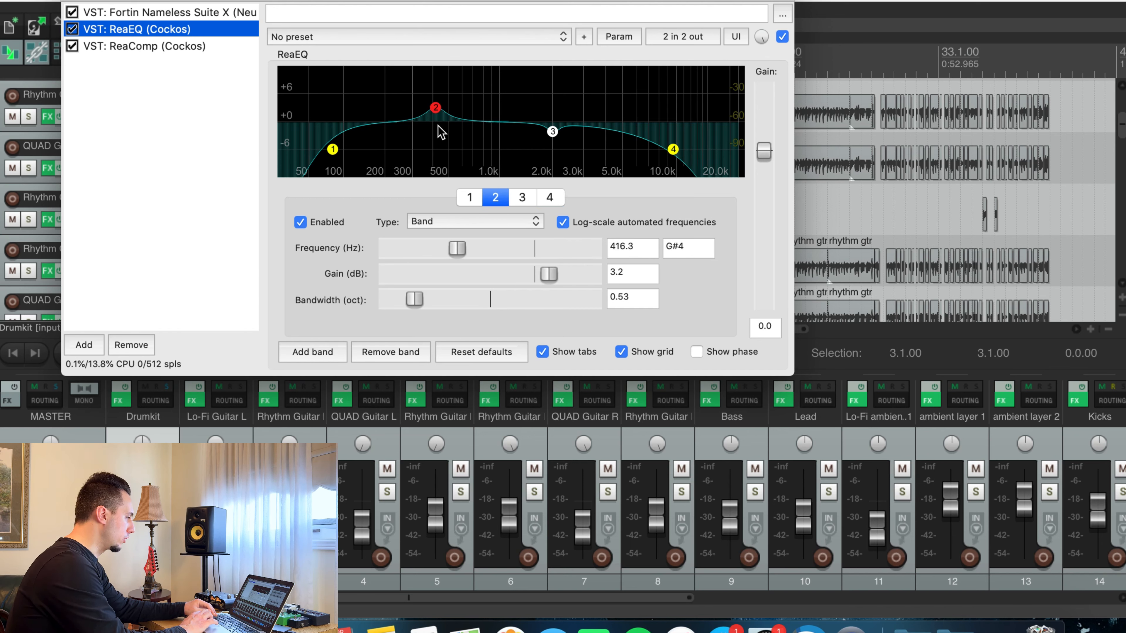
click(554, 144)
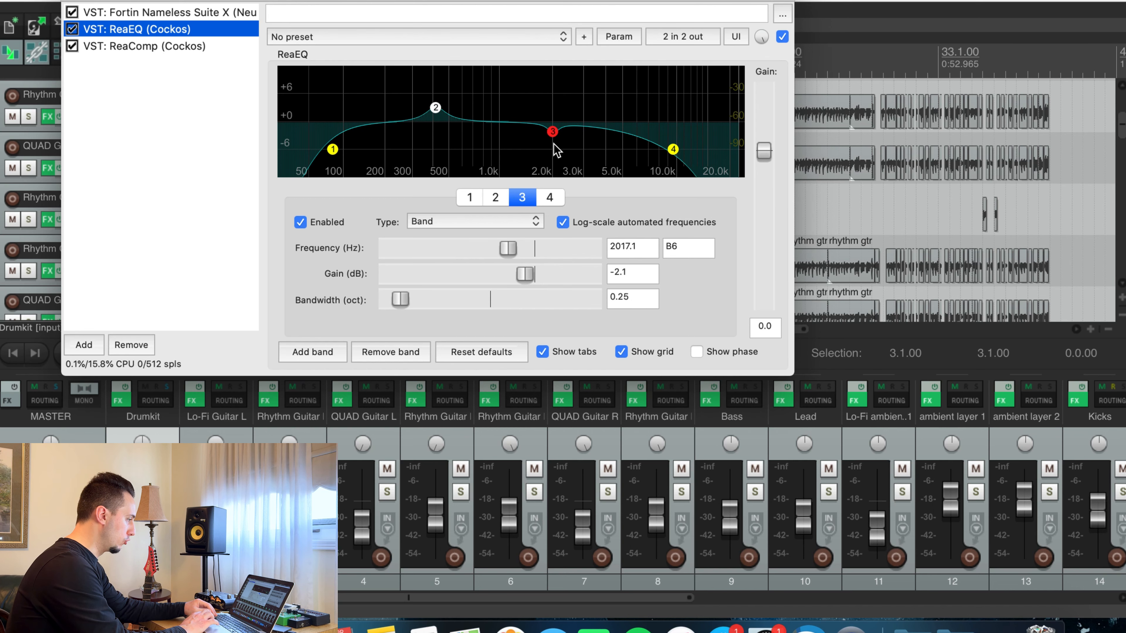
click(124, 47)
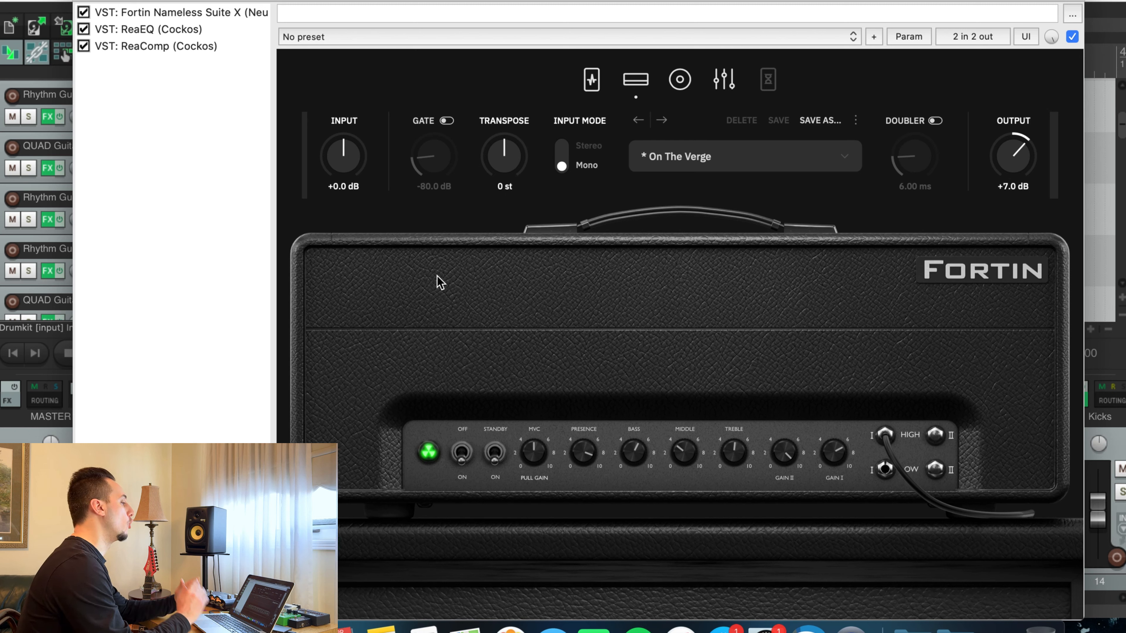
- Move the effects window aside and check the volumes of the QUAD Guitar L and QUAD Guitar R tracks
drag(186, 1, 348, 0)
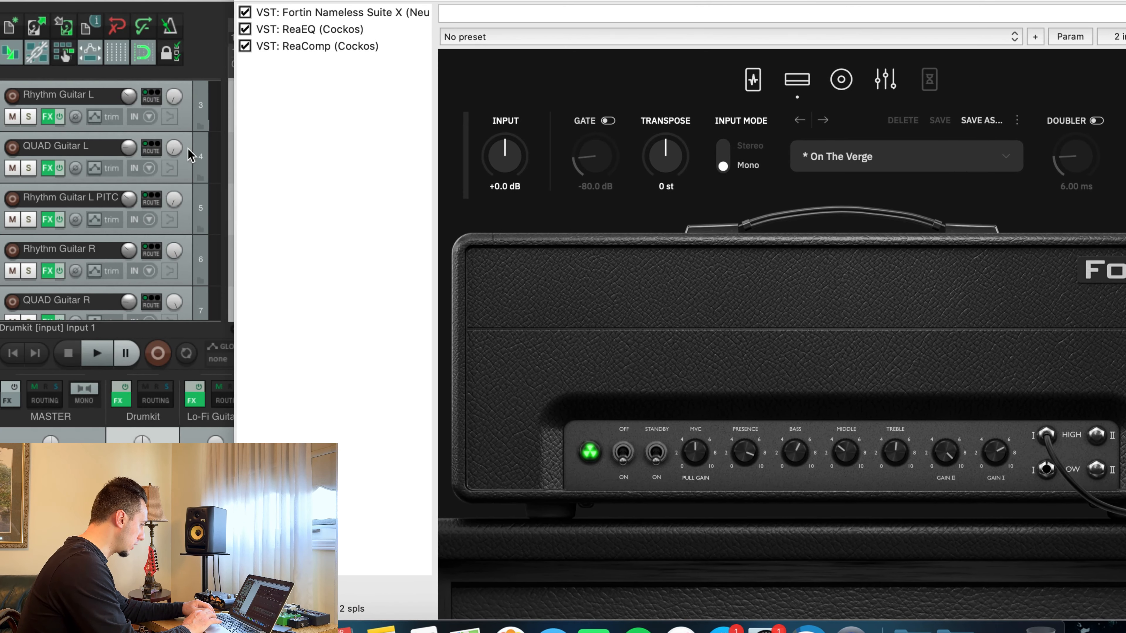
mouse_move(128, 151)
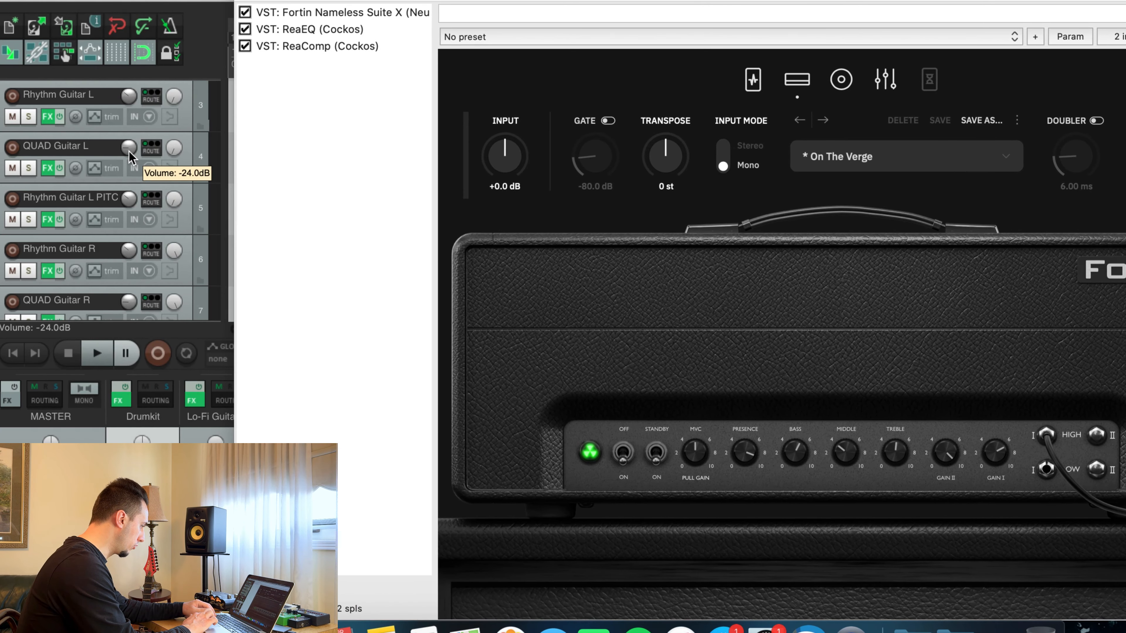
mouse_move(134, 306)
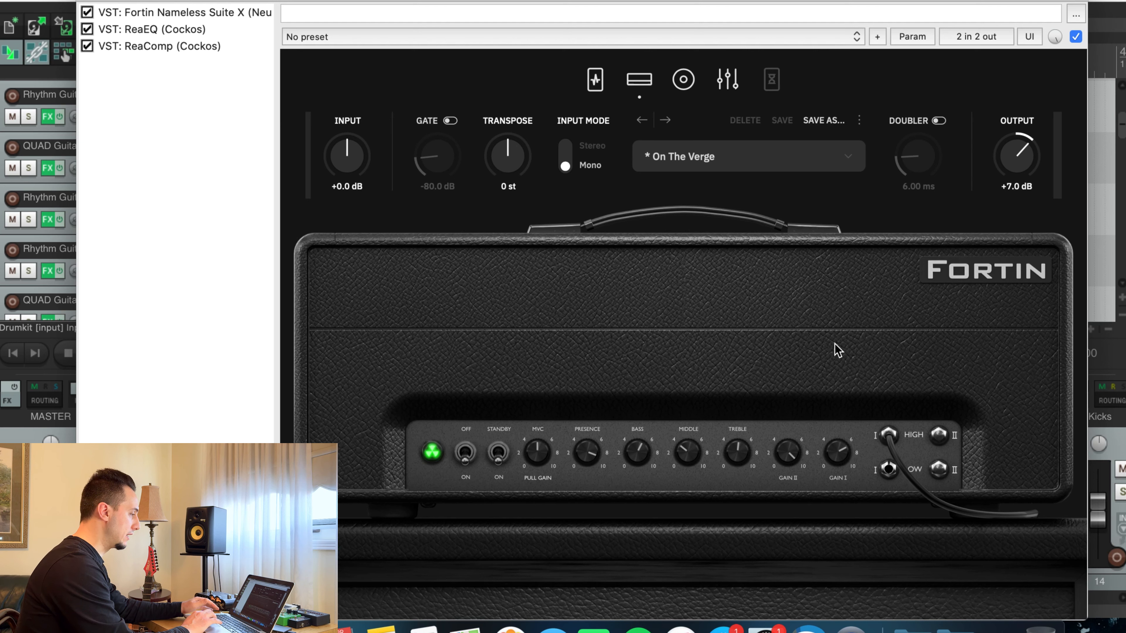
- Examine the quad guitar's effects chain: the Fortin pedal section, all four ReaEQ bands and ReaComp
click(595, 81)
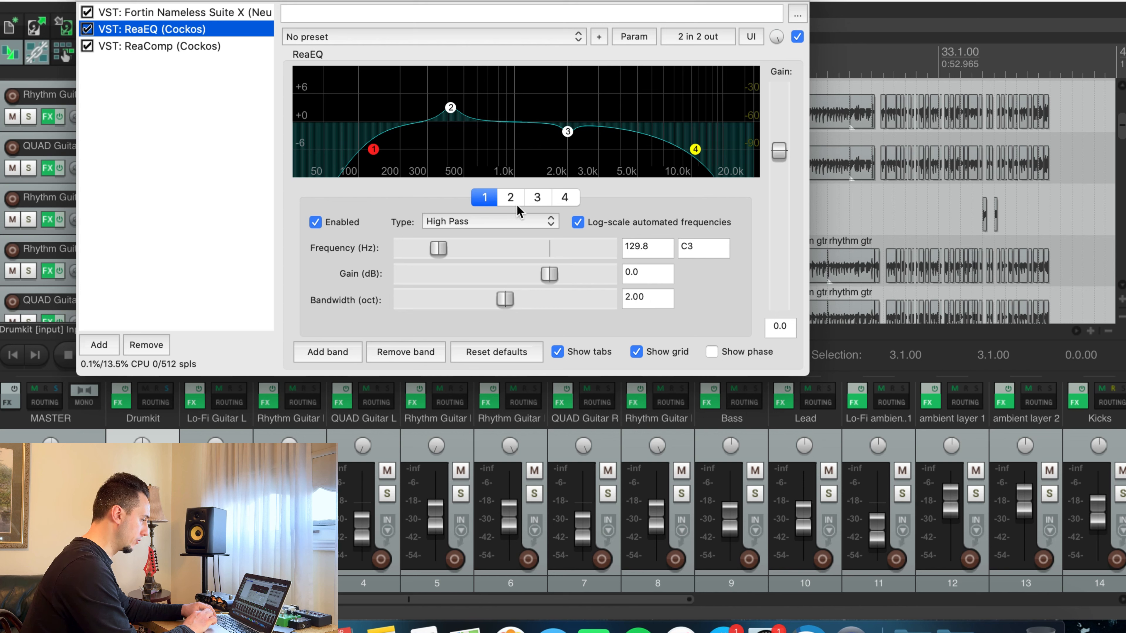
click(509, 199)
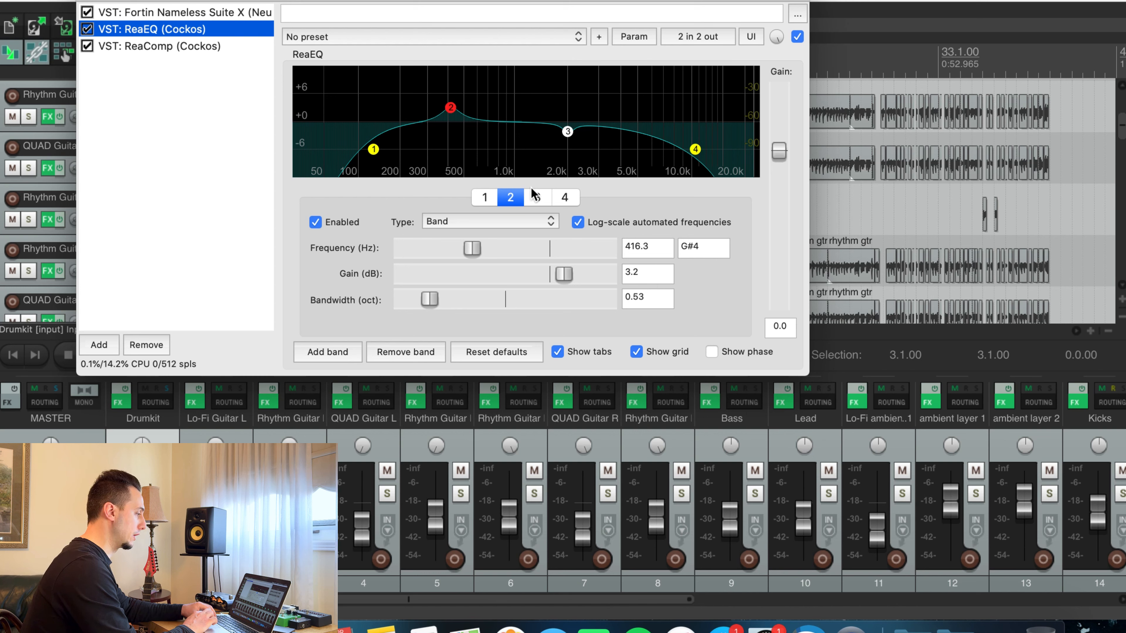
click(537, 197)
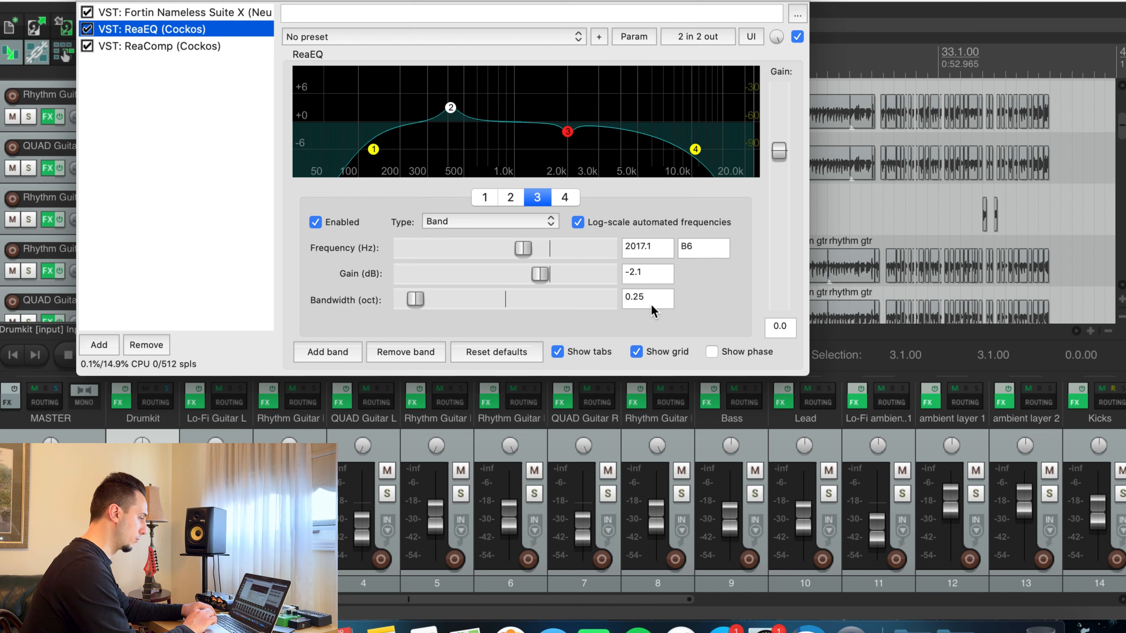
click(565, 197)
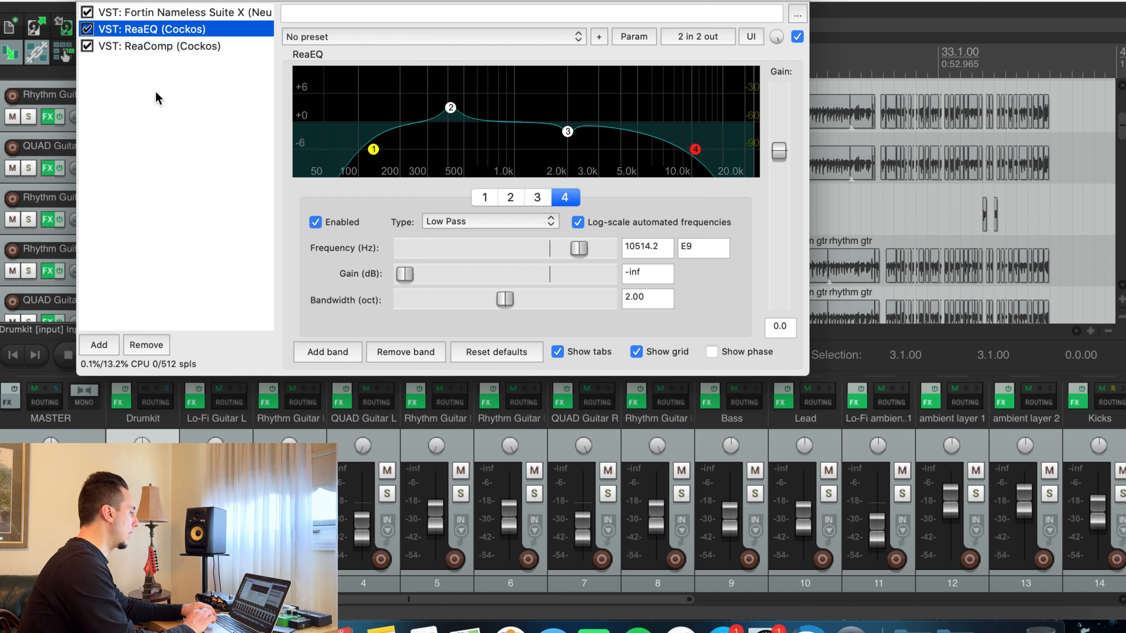
click(153, 45)
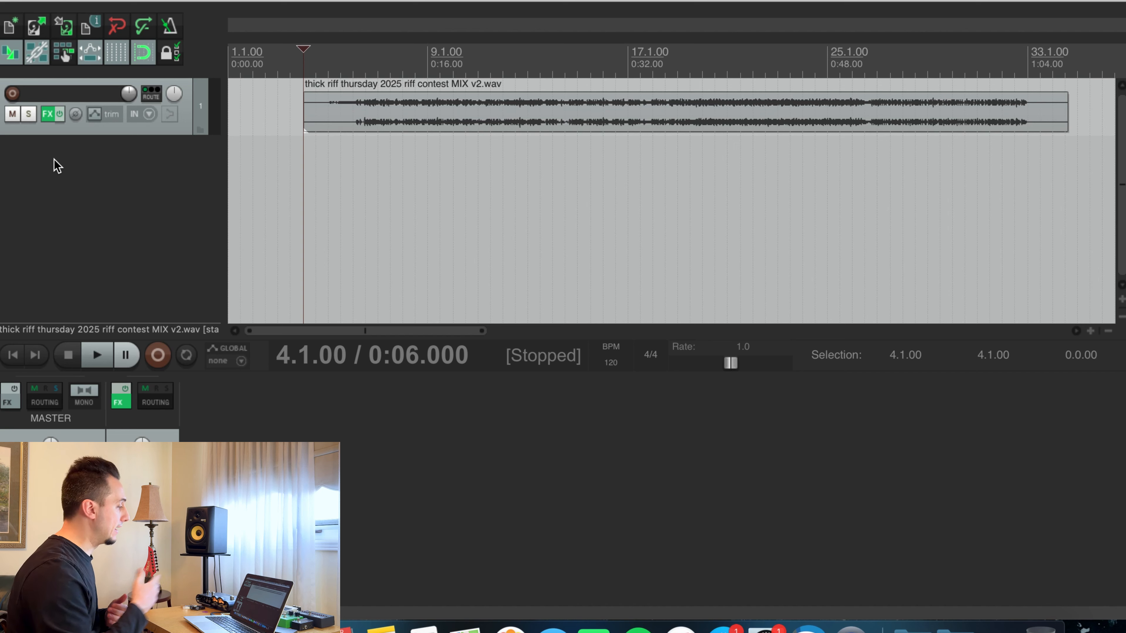
- Open the mix track's effects chain and examine the high-pass and low-pass bands in ReaEQ
click(46, 114)
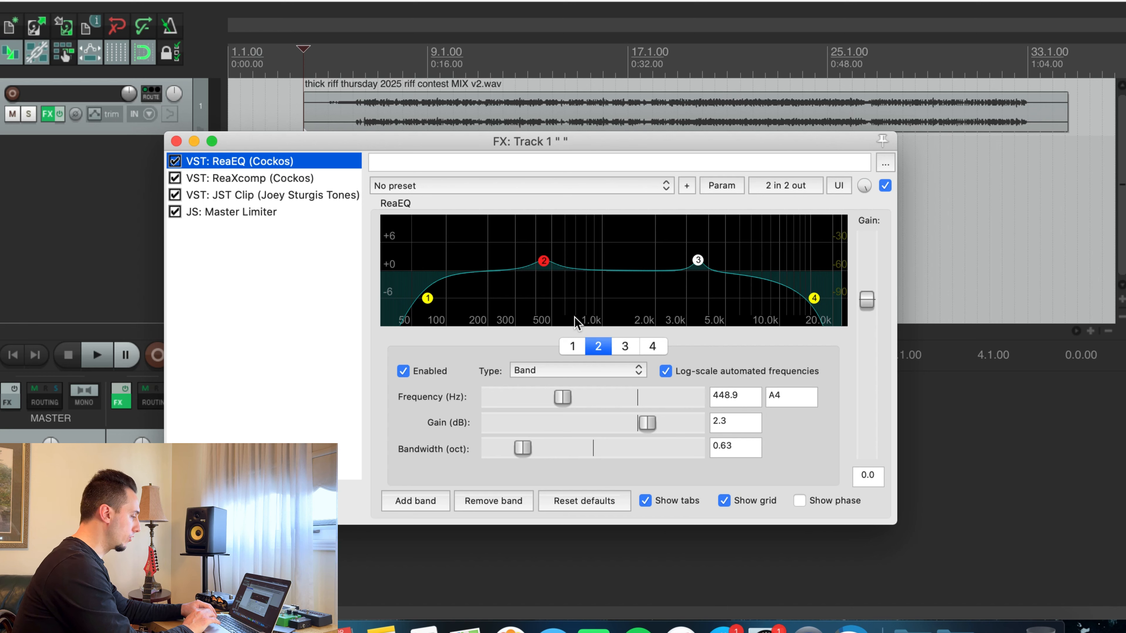
click(572, 346)
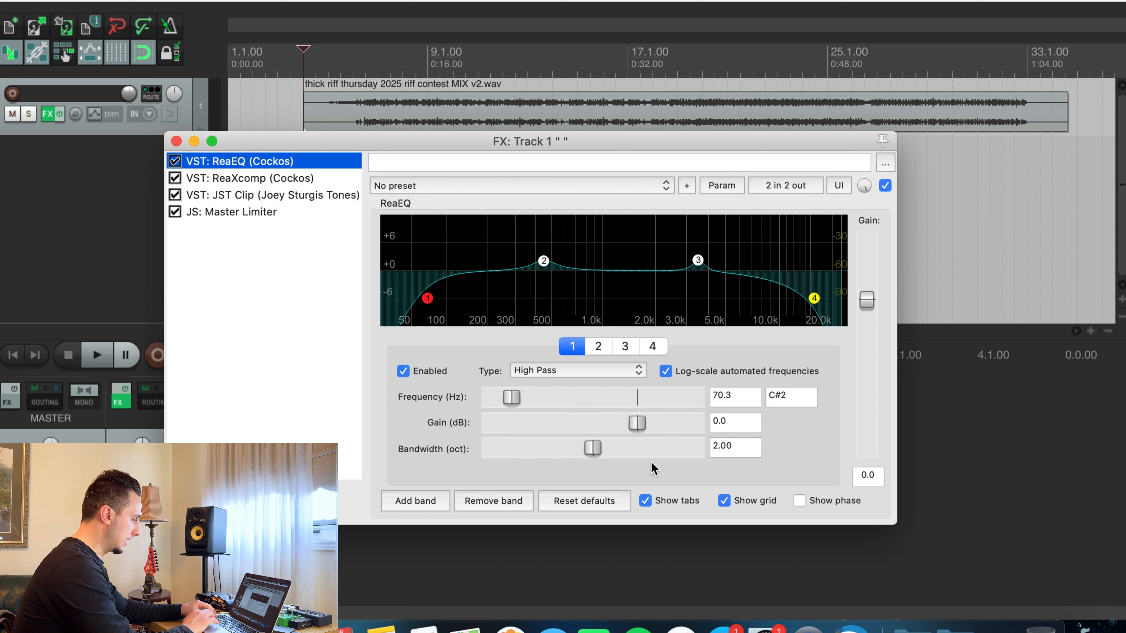
click(652, 346)
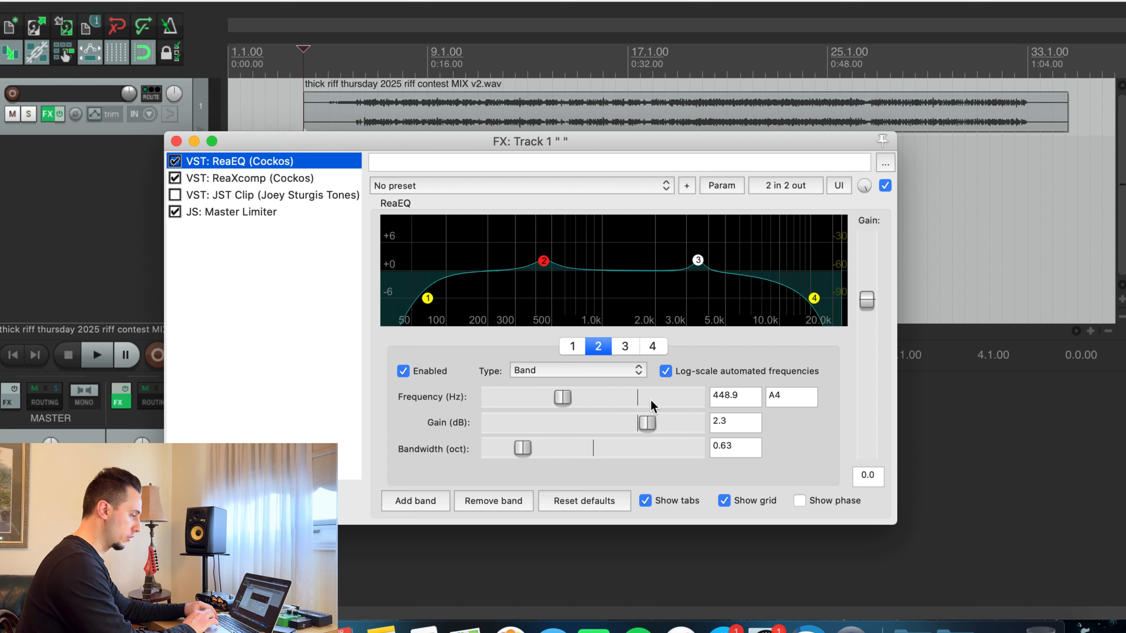
- In the mix track's ReaEQ, turn band 2 into a narrower cut, and set band 3's gain to 3.0 dB and bandwidth to 0.54 octaves
drag(646, 422, 626, 428)
drag(521, 451, 502, 449)
click(625, 346)
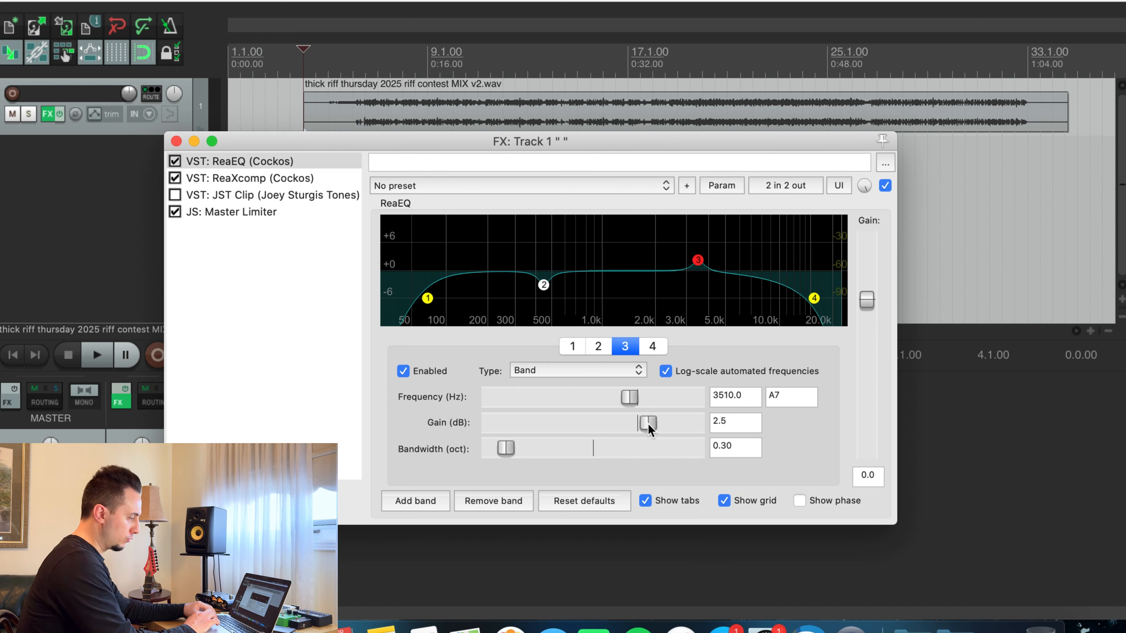
drag(648, 424, 651, 424)
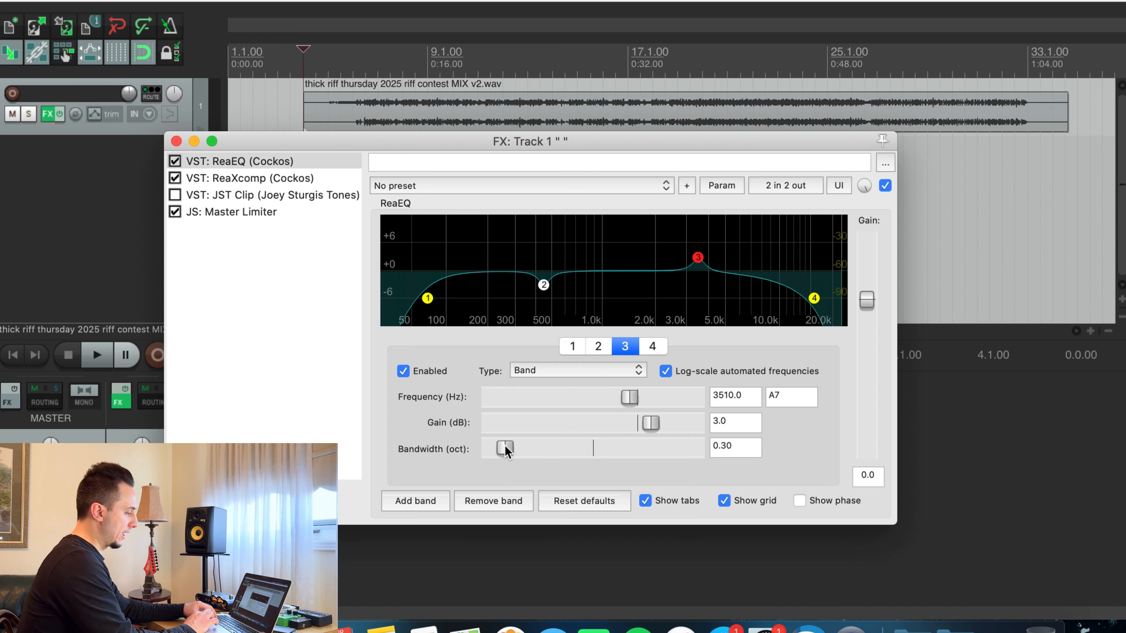
drag(505, 445, 519, 449)
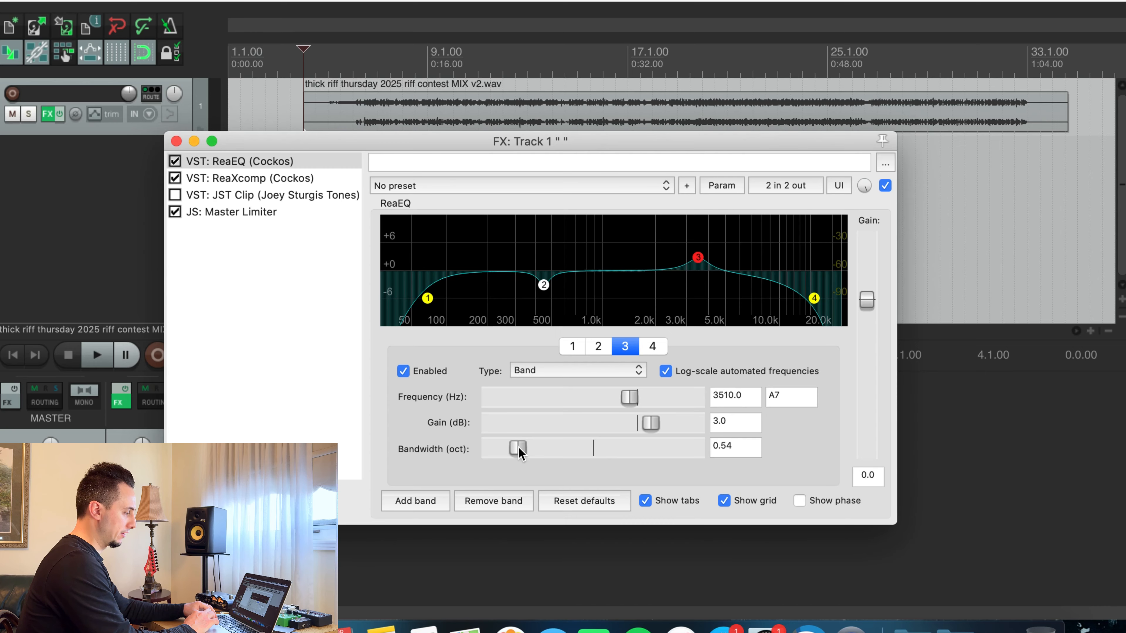
- Review ReaXcomp and JST Clip on the mix track, and set the Master Limiter's threshold to -5.0 dB
click(246, 180)
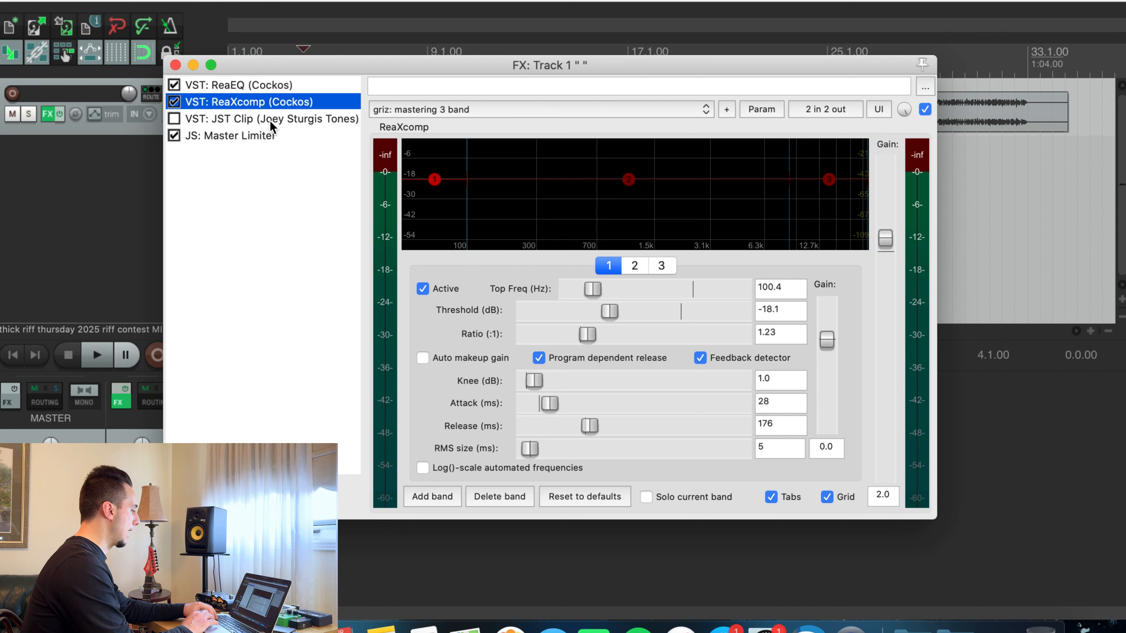
click(260, 118)
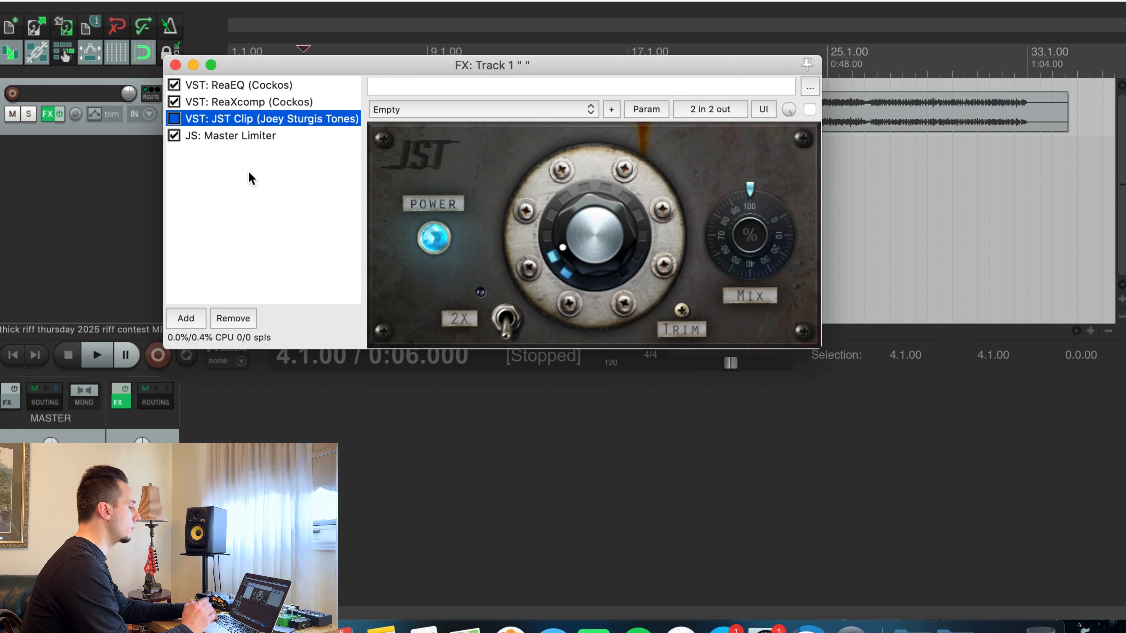
click(235, 138)
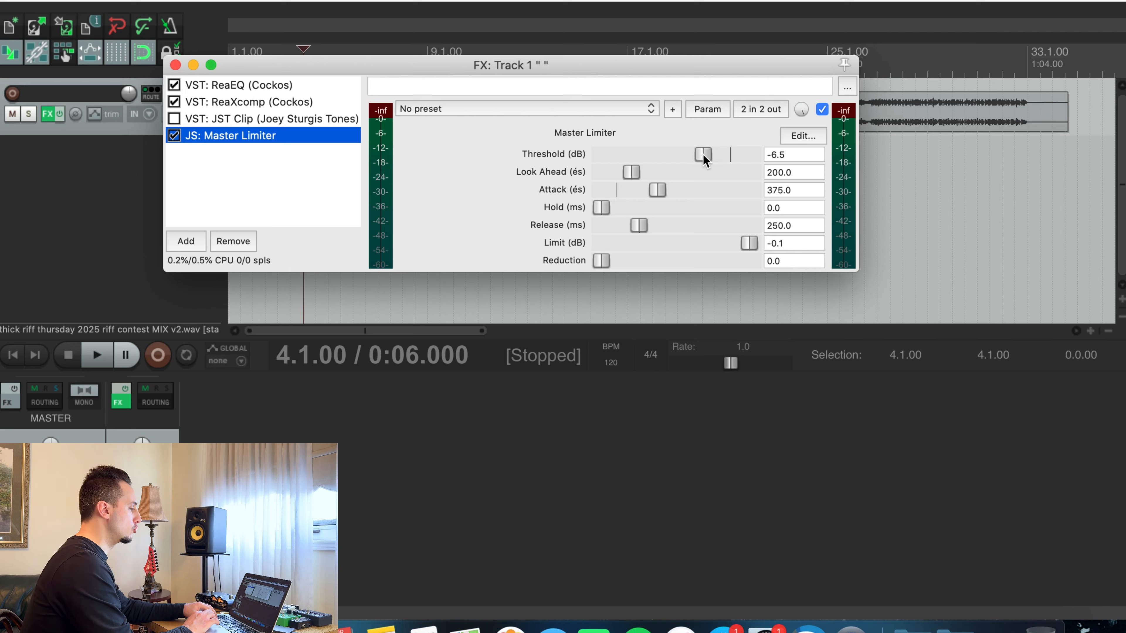
drag(703, 154, 714, 155)
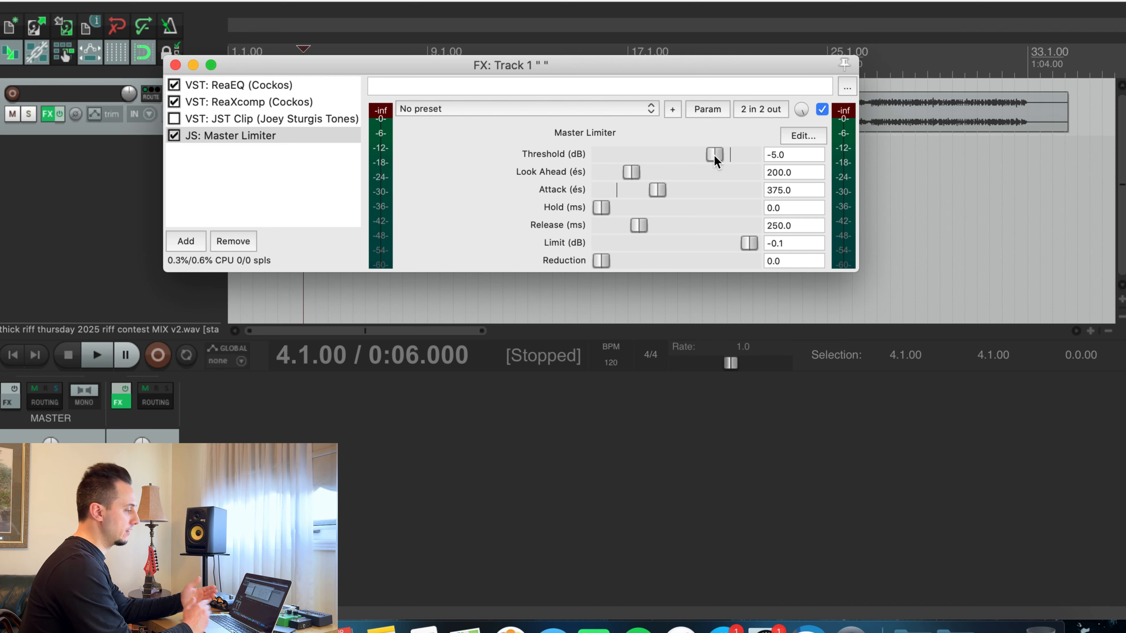